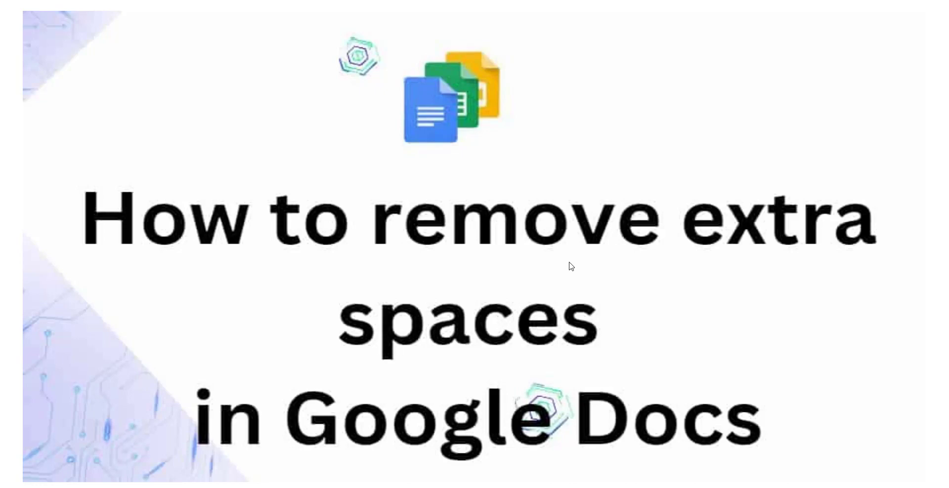
# - Exit the slideshow and open the AWS tutorial document from Google Docs in a new tab
pyautogui.press('Escape')
pyautogui.click(167, 10)
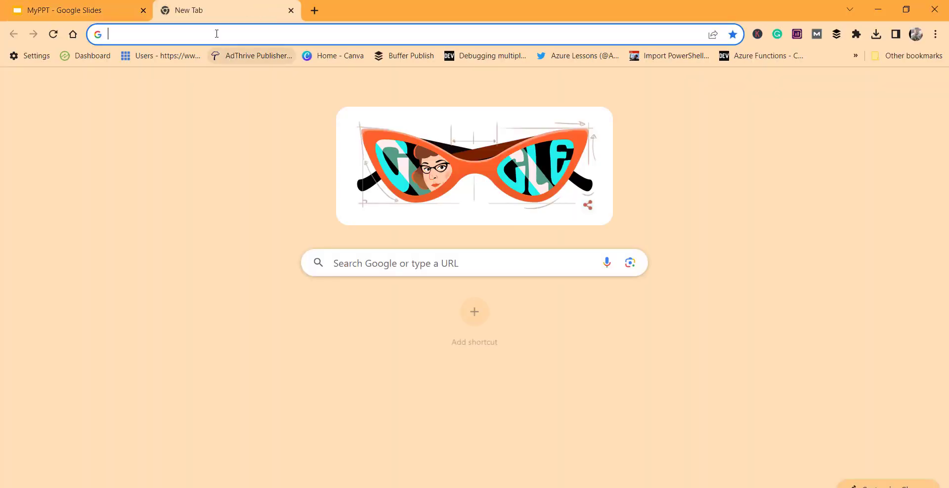
pyautogui.click(217, 35)
pyautogui.write('doc')
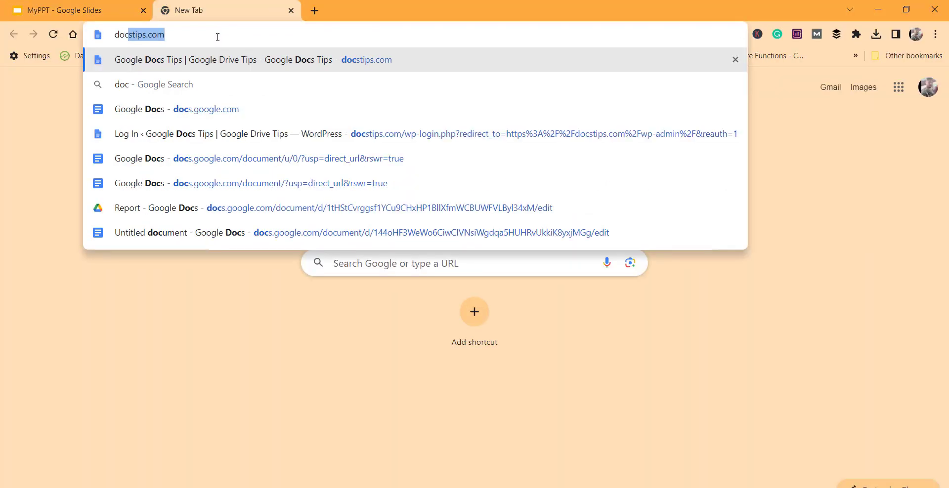
pyautogui.click(245, 109)
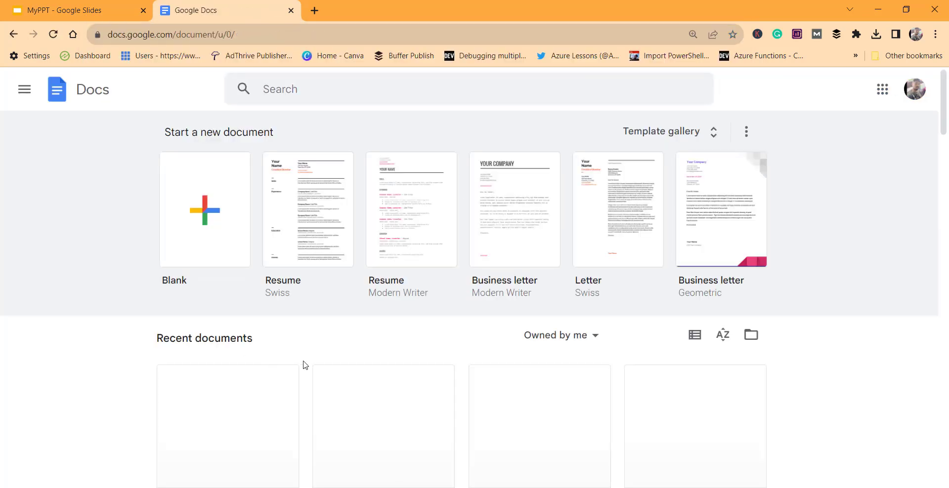
pyautogui.click(480, 295)
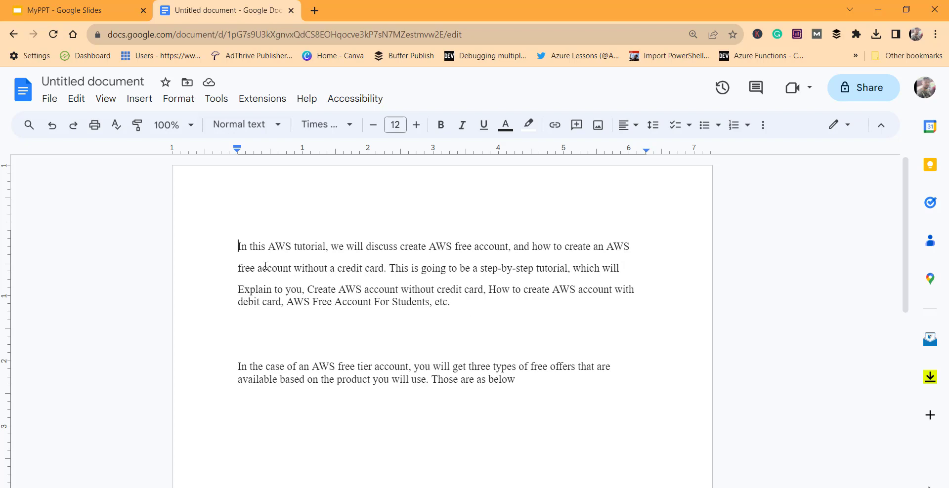
# - Select the first AWS paragraph and bring up its custom line and paragraph spacing settings
pyautogui.click(276, 255)
pyautogui.moveTo(458, 303); pyautogui.dragTo(235, 246)
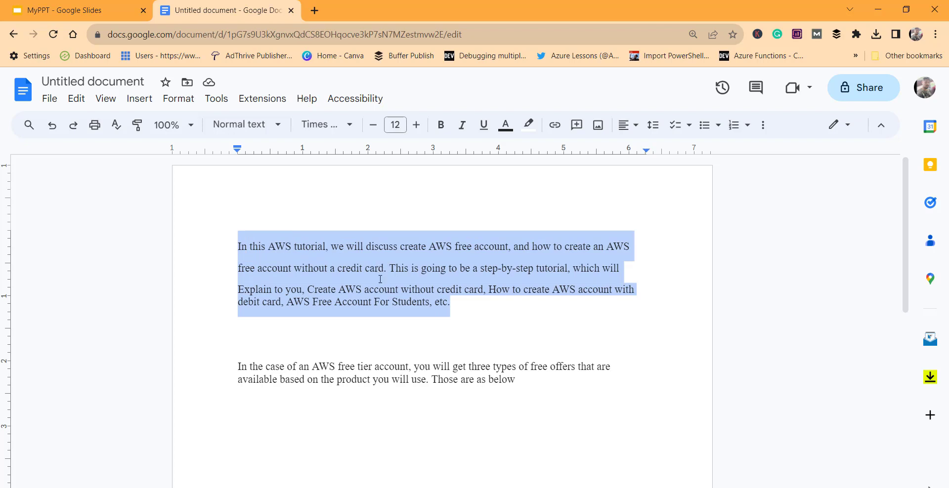
pyautogui.click(179, 99)
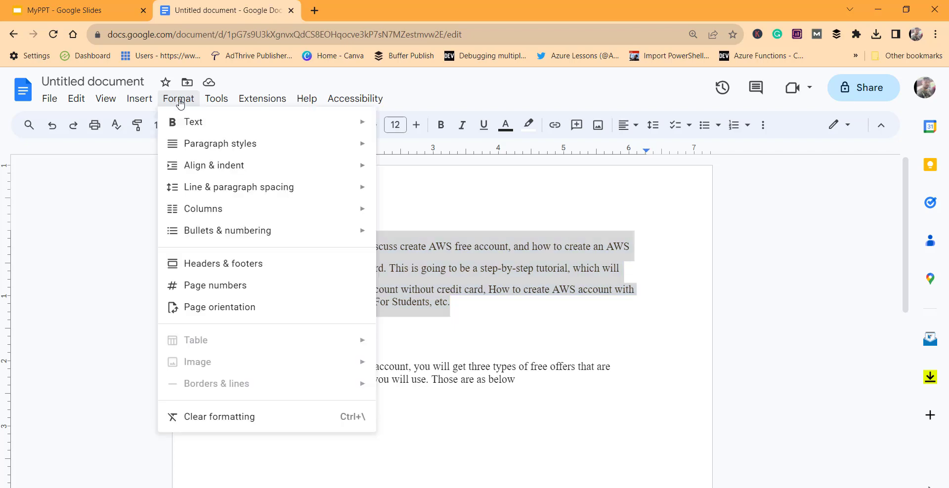
pyautogui.moveTo(242, 191)
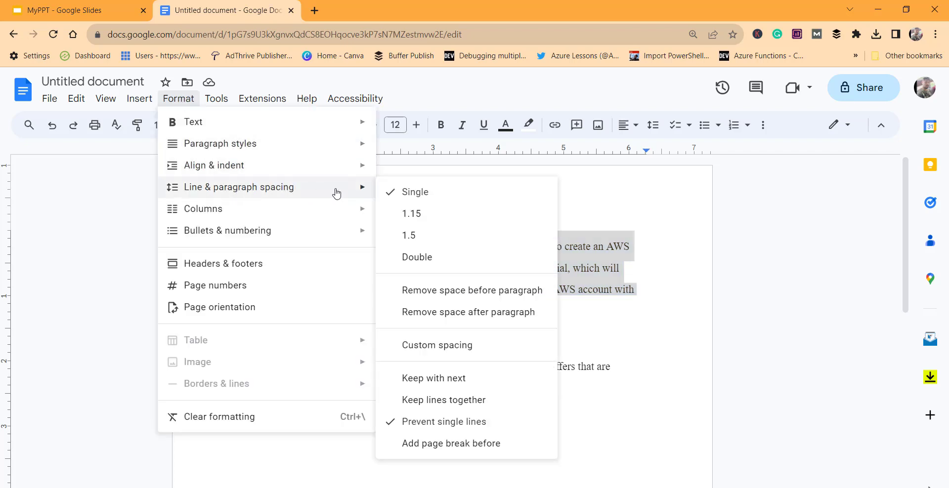
pyautogui.click(440, 354)
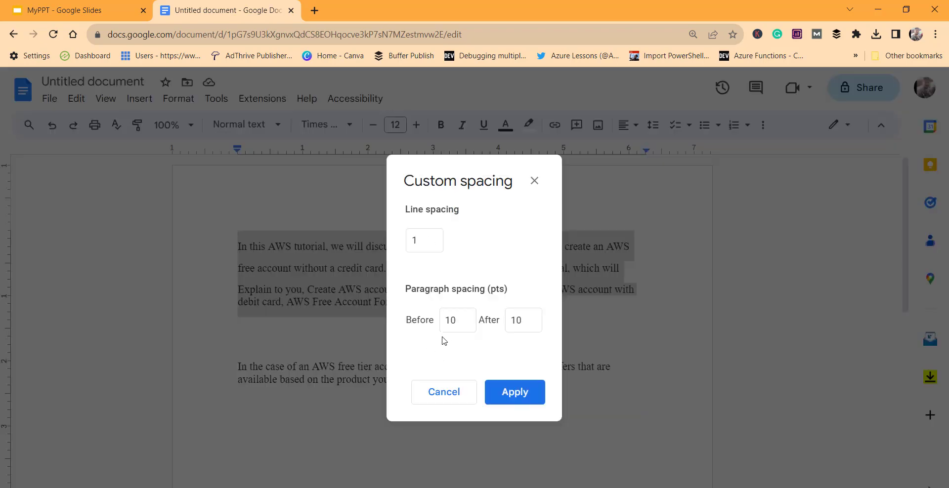
# - Set space before and after to 0 pt with line spacing 1, and apply
pyautogui.click(460, 321)
pyautogui.moveTo(460, 322); pyautogui.dragTo(444, 320)
pyautogui.write('0')
pyautogui.click(511, 322)
pyautogui.doubleClick(511, 322)
pyautogui.write('0')
pyautogui.click(420, 241)
pyautogui.doubleClick(420, 241)
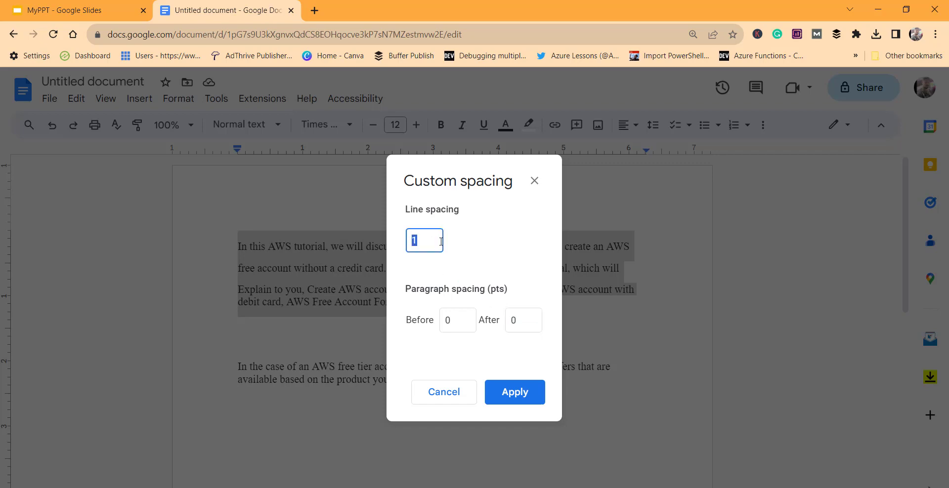
pyautogui.click(517, 393)
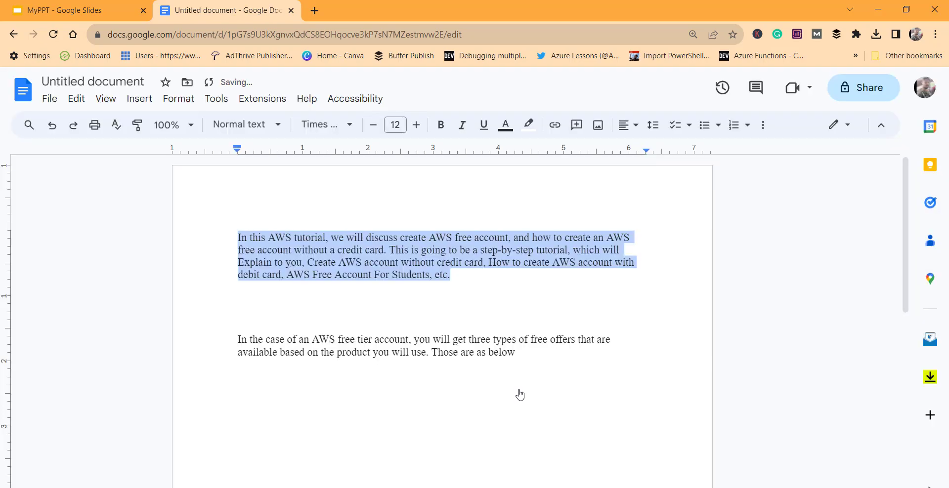
pyautogui.click(461, 275)
# - Delete extra spaces after 'is' and before 'you' in the first paragraph, then reselect it
pyautogui.moveTo(453, 274); pyautogui.dragTo(236, 238)
pyautogui.click(402, 263)
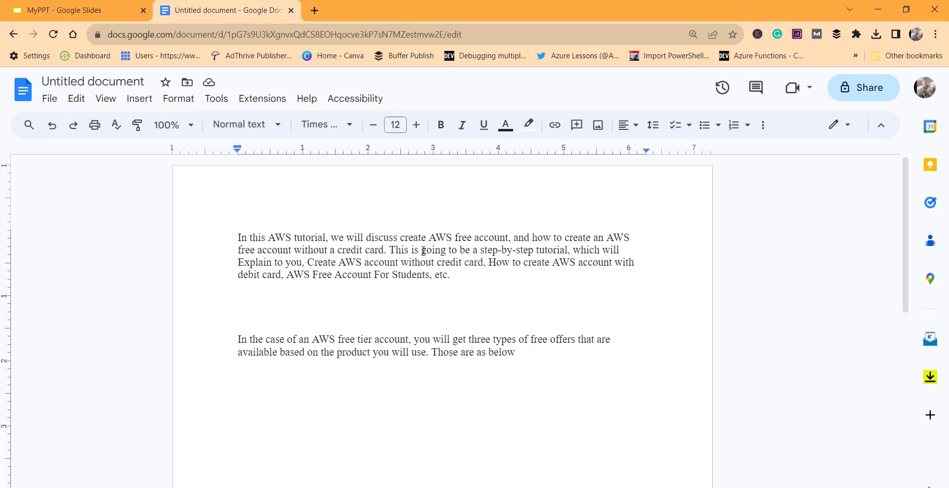
pyautogui.click(424, 251)
pyautogui.press('BackSpace')
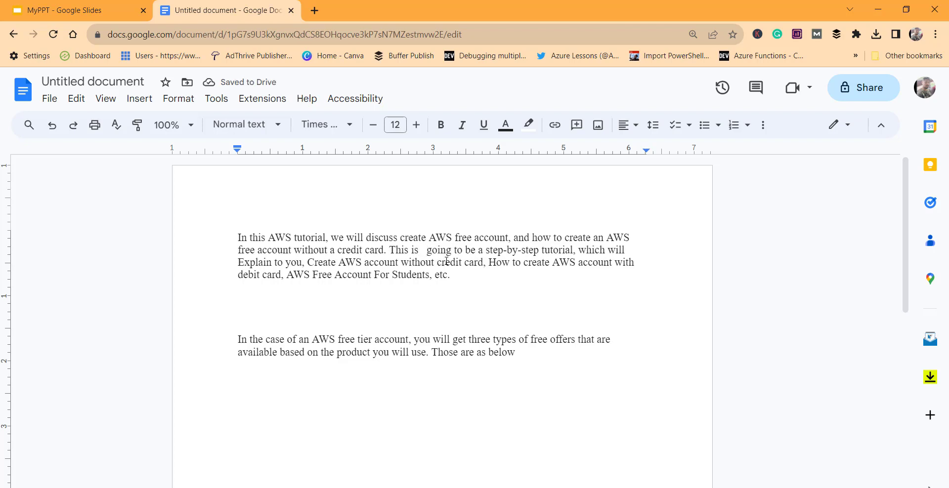
pyautogui.click(403, 262)
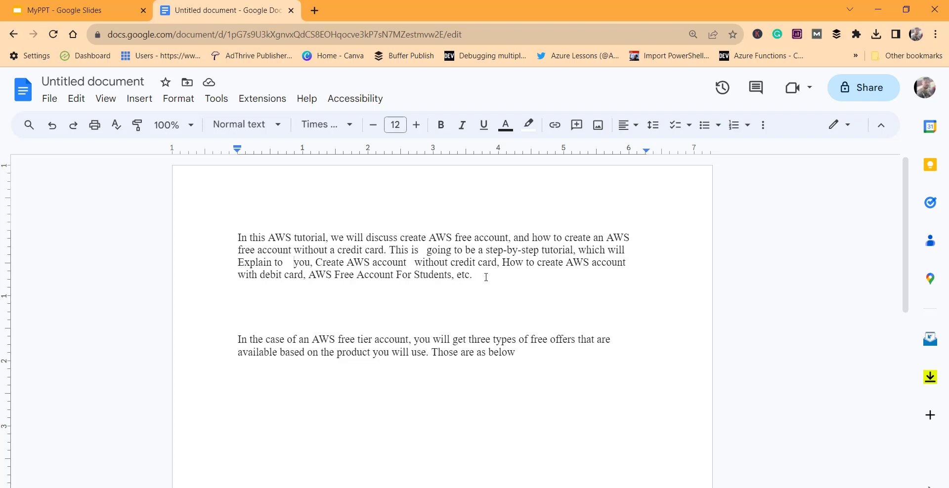
pyautogui.press('BackSpace')
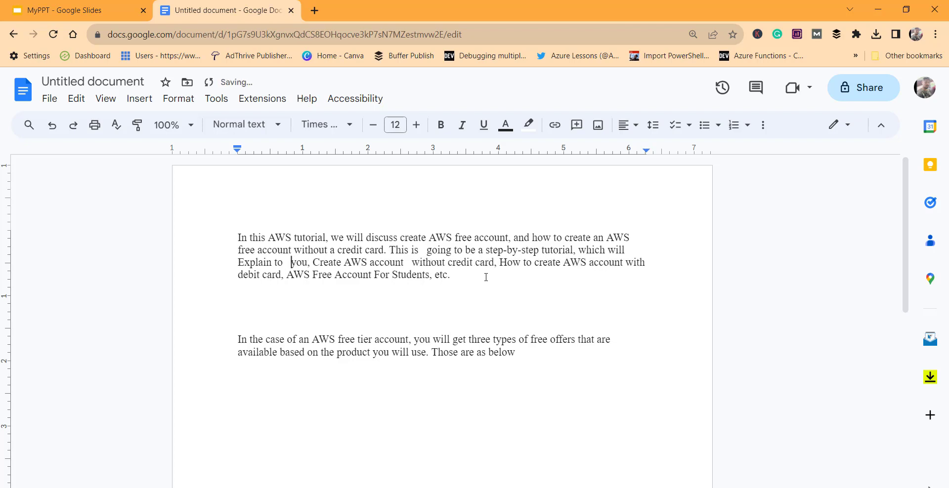
pyautogui.moveTo(486, 277); pyautogui.dragTo(231, 233)
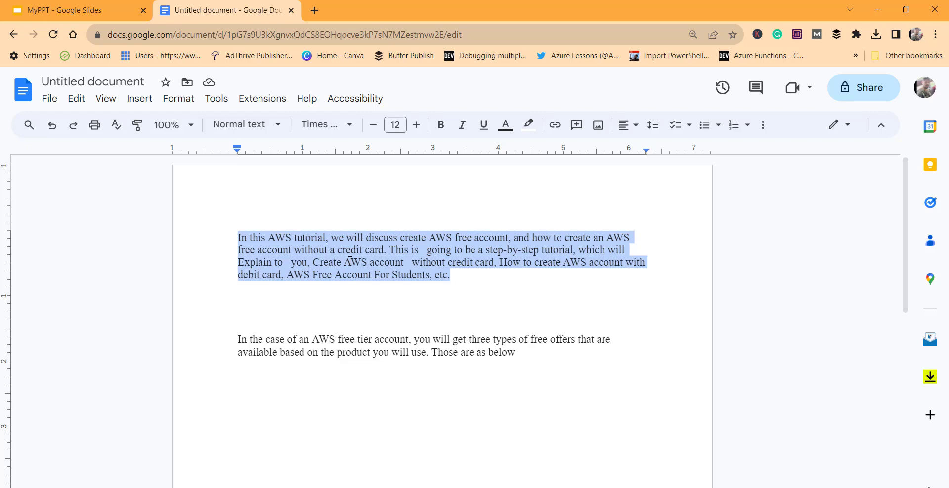
# - Use Find and replace to replace all three multi-space runs with single spaces
pyautogui.hotkey('ctrl', 'h')
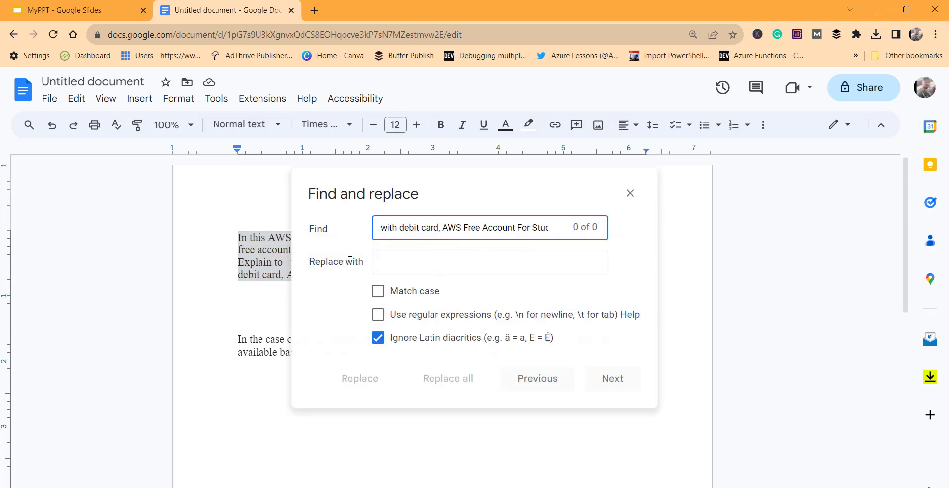
pyautogui.tripleClick(444, 229)
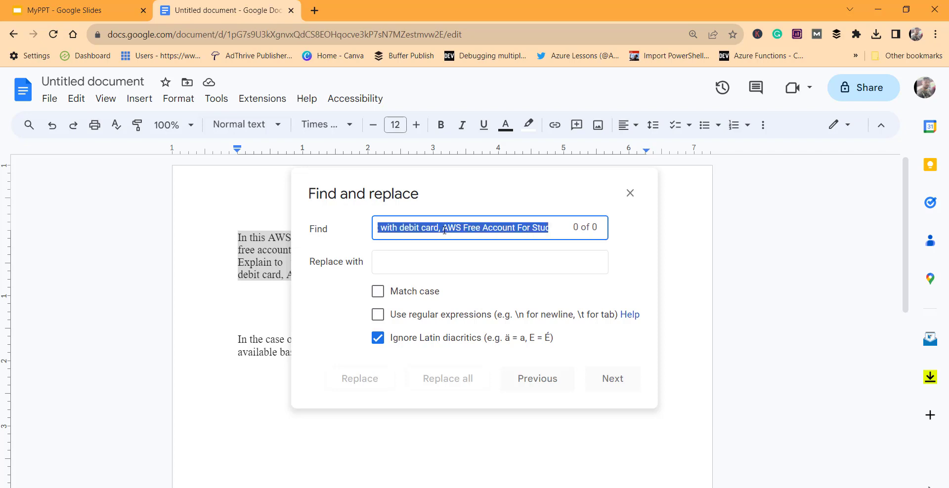
pyautogui.press('BackSpace')
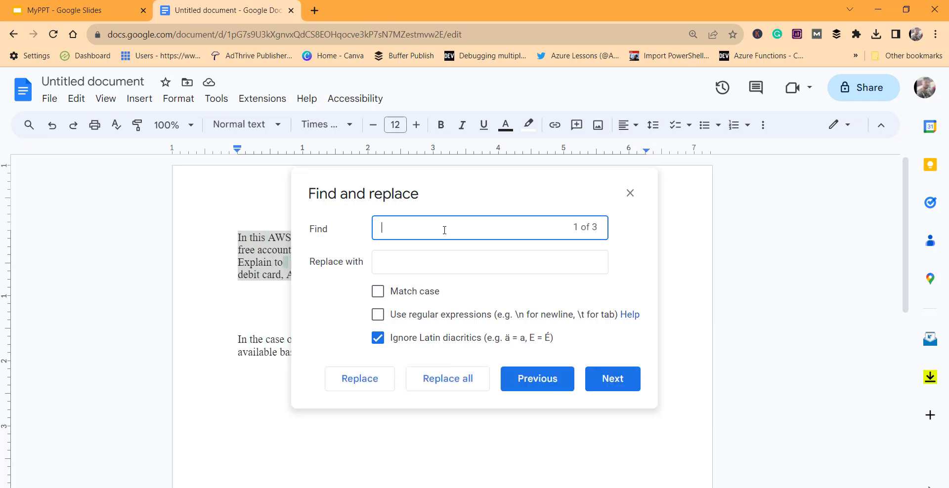
pyautogui.click(404, 261)
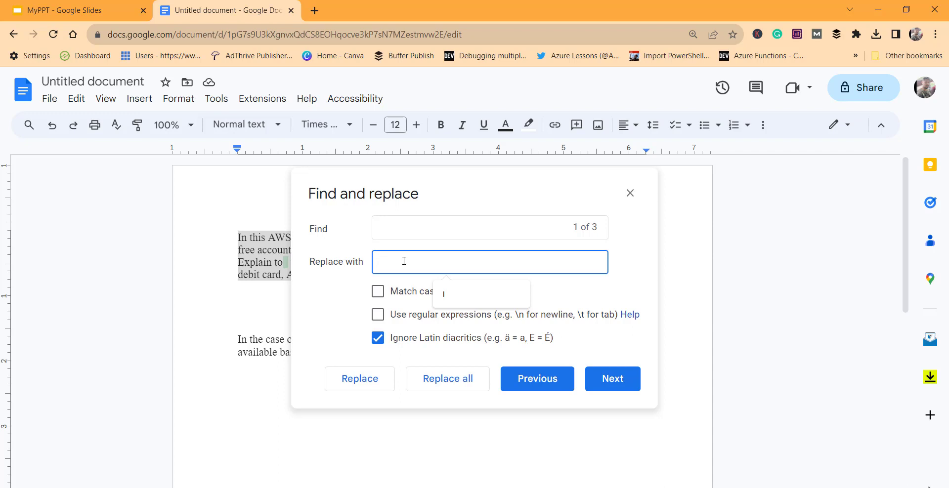
pyautogui.click(440, 381)
pyautogui.click(440, 382)
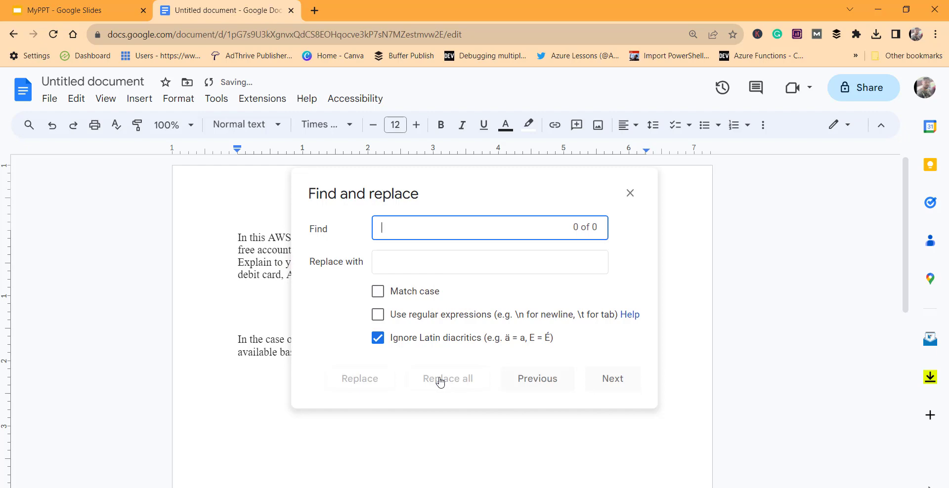
pyautogui.click(630, 194)
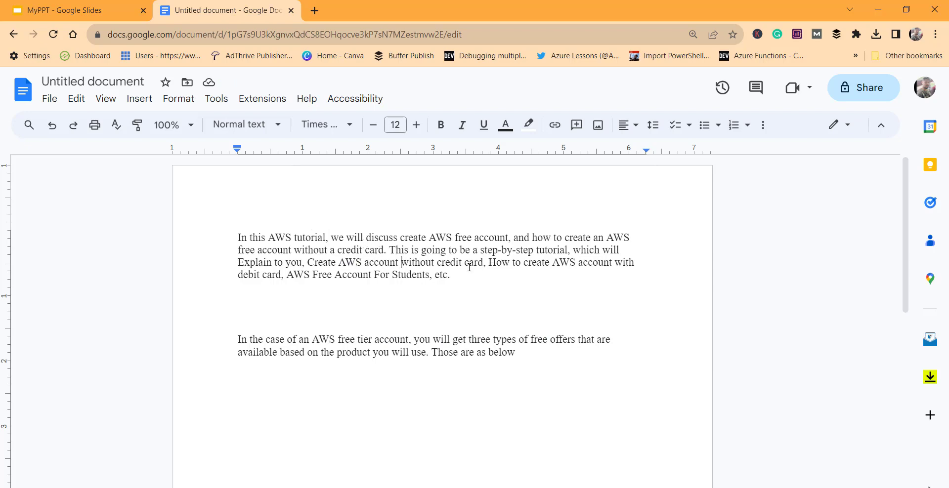
# - Select all of the AWS tutorial text in the document
pyautogui.click(450, 275)
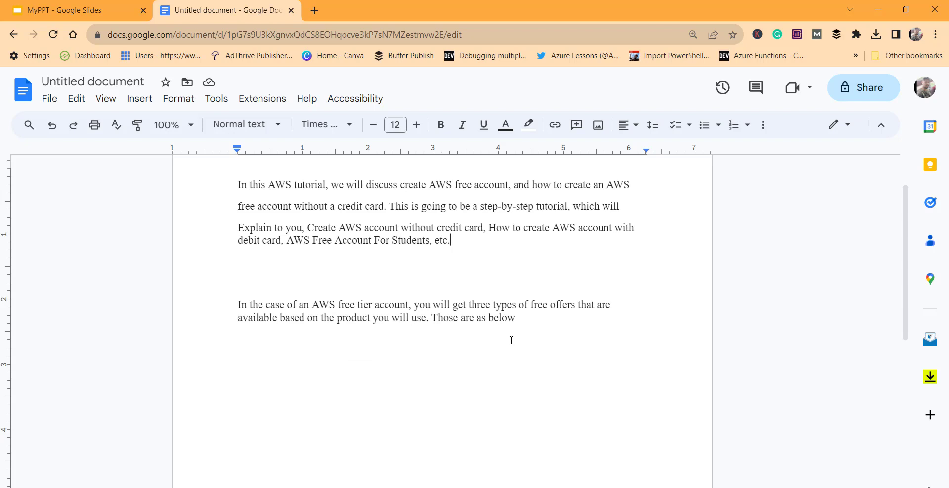
pyautogui.scroll(-1, 509, 340)
pyautogui.scroll(1, 509, 340)
pyautogui.moveTo(328, 241); pyautogui.dragTo(328, 280)
pyautogui.press('Up')
pyautogui.moveTo(549, 324); pyautogui.dragTo(232, 190)
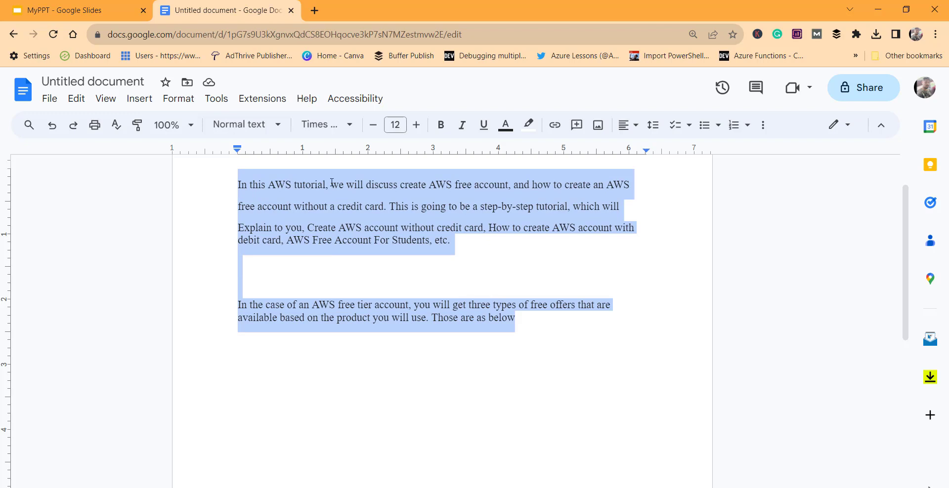
# - Apply 'Remove space before paragraph' to the selected text
pyautogui.click(171, 101)
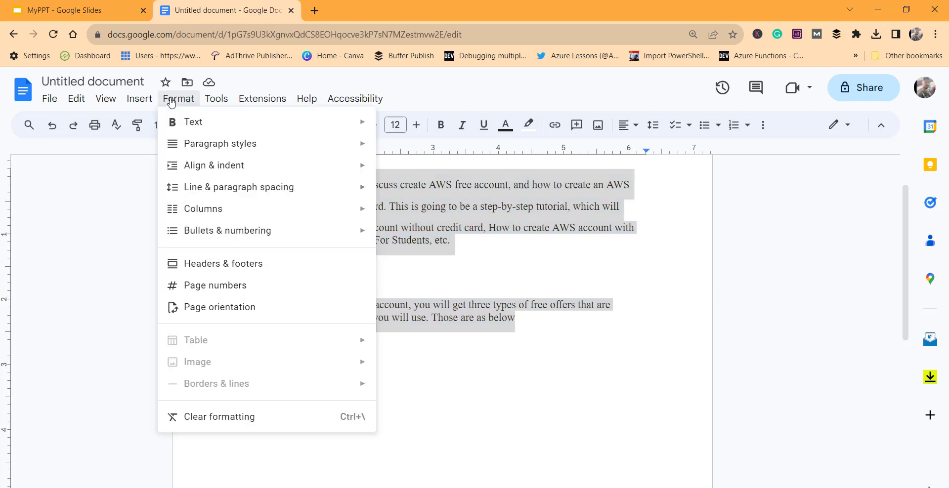
pyautogui.moveTo(226, 193)
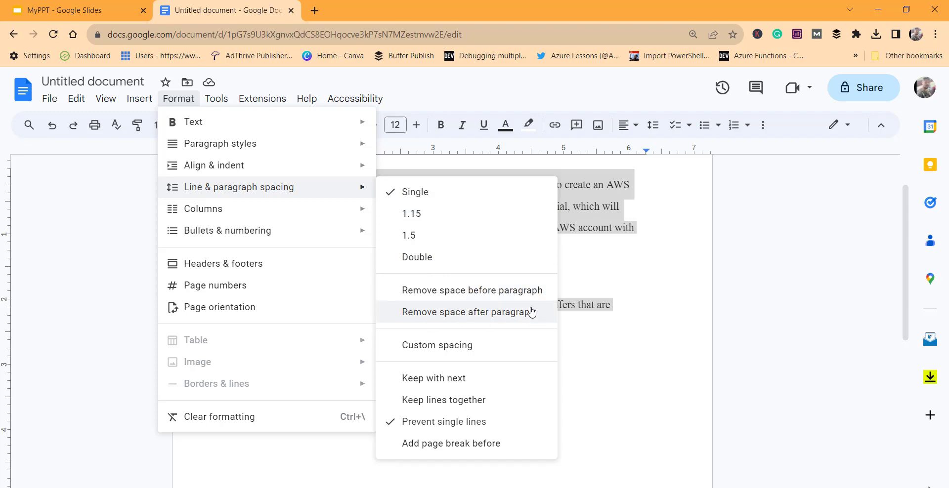
pyautogui.click(481, 292)
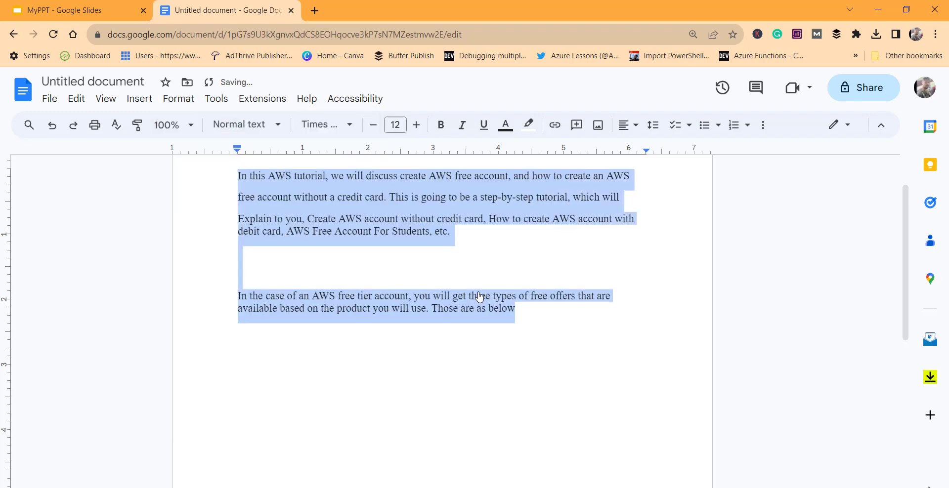
# - Apply 'Remove space after paragraph' to all text, then check the spacing menu again
pyautogui.click(179, 99)
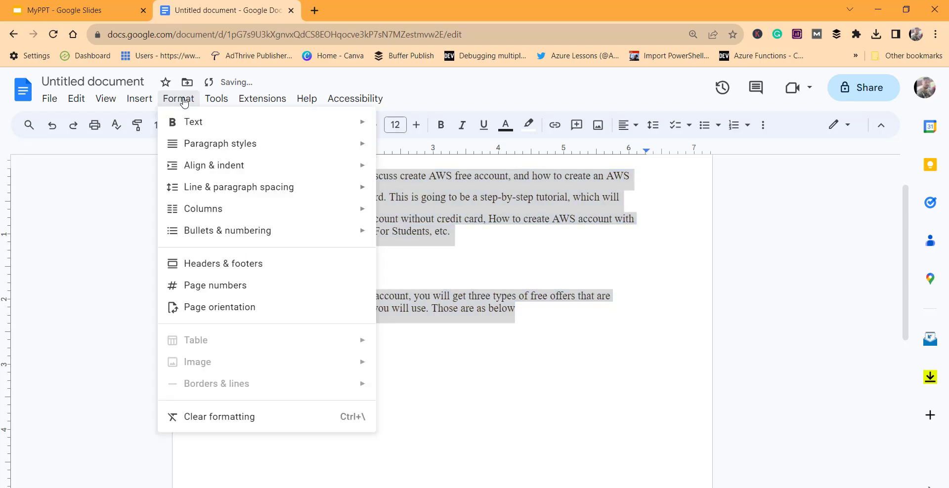
pyautogui.moveTo(263, 191)
pyautogui.click(447, 313)
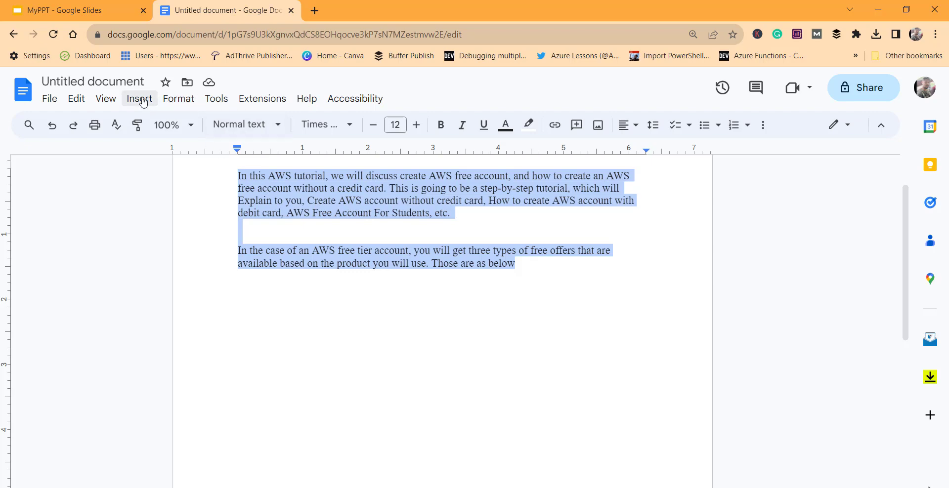
pyautogui.click(176, 102)
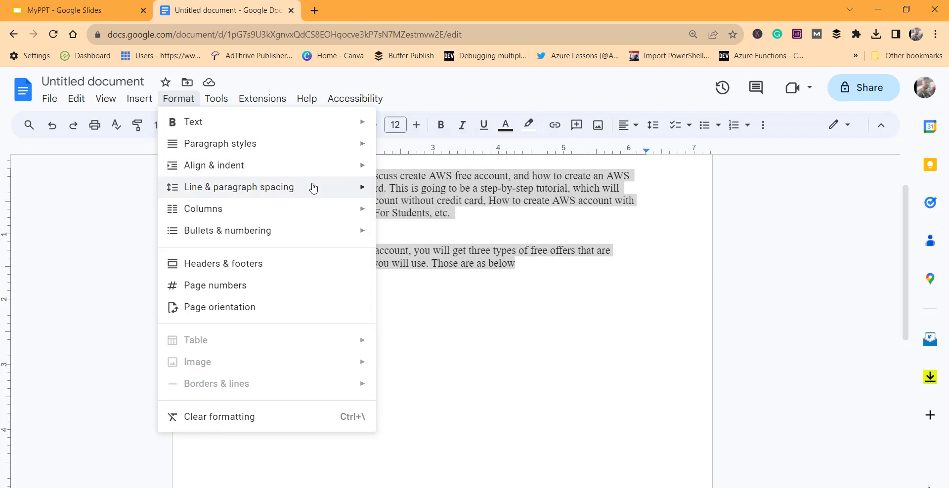
pyautogui.moveTo(313, 187)
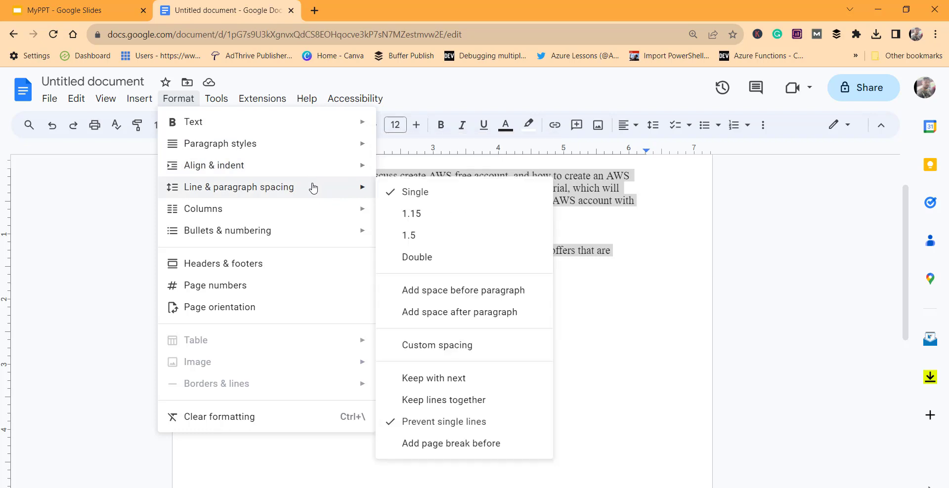